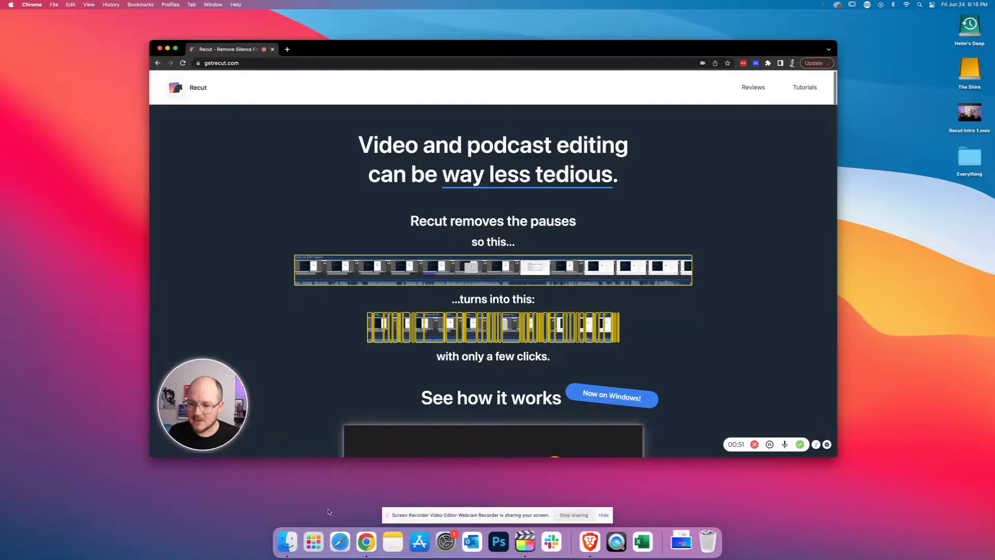
# - Launch Recut and drop Recut Intro 1.mov into it, marking 8 silence cuts
pyautogui.click(314, 542)
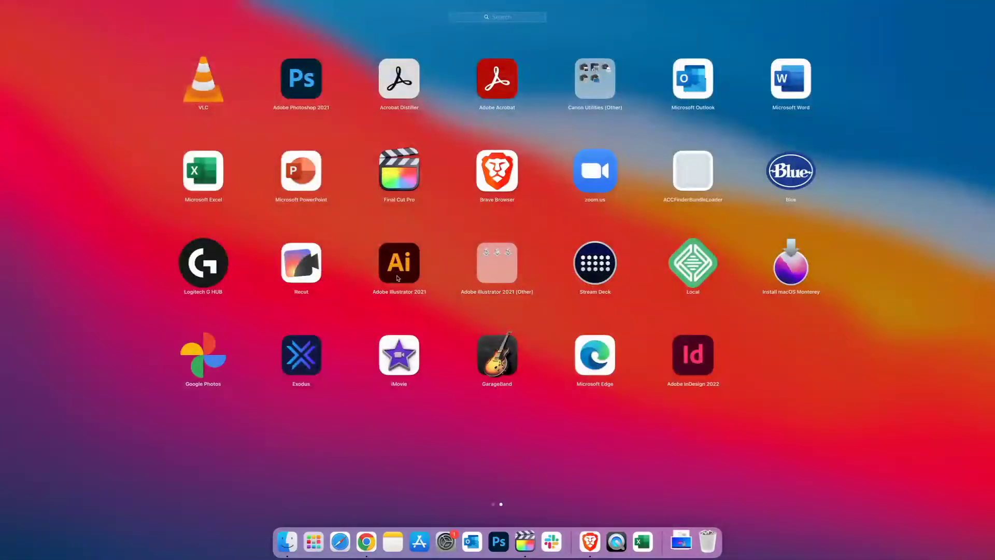
pyautogui.click(283, 276)
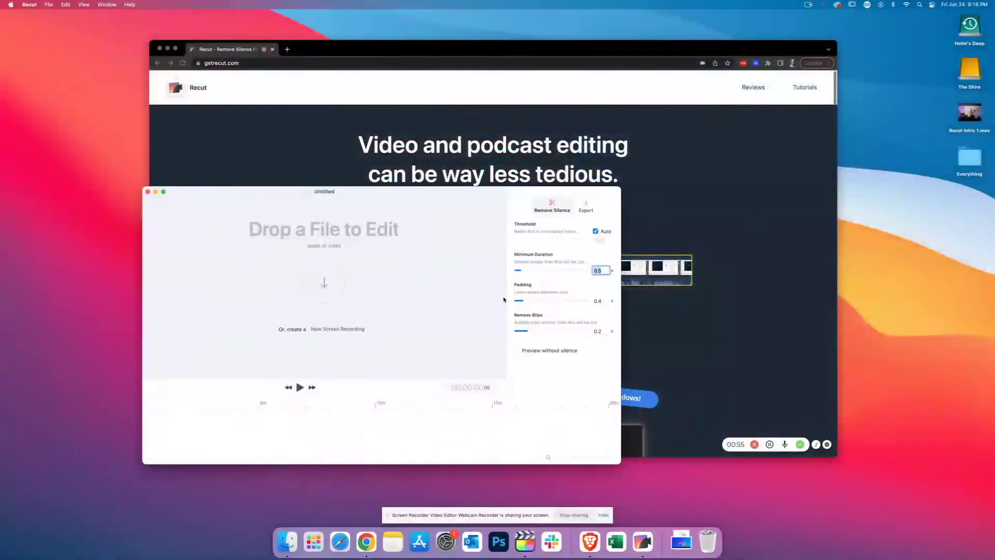
pyautogui.moveTo(376, 191); pyautogui.dragTo(515, 139)
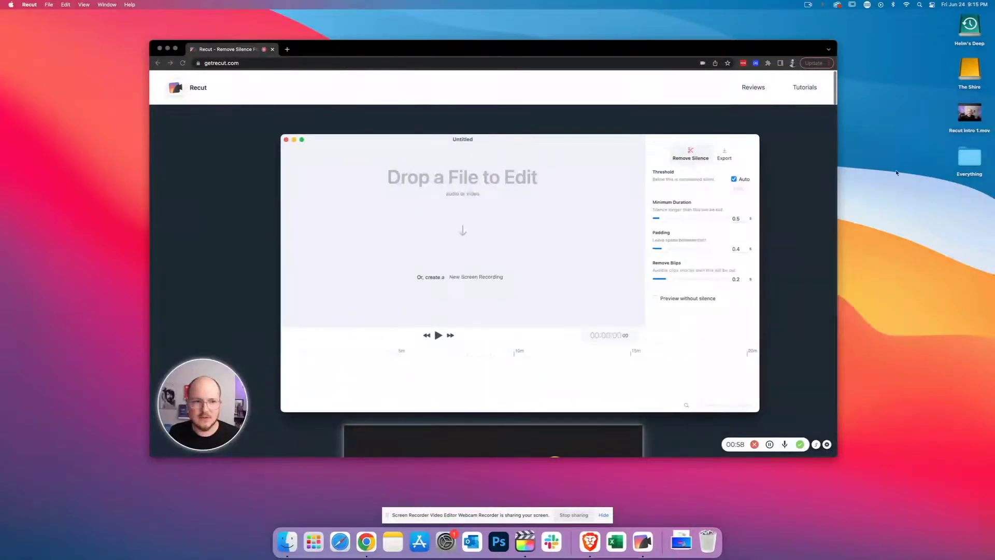
pyautogui.moveTo(976, 116); pyautogui.dragTo(483, 244)
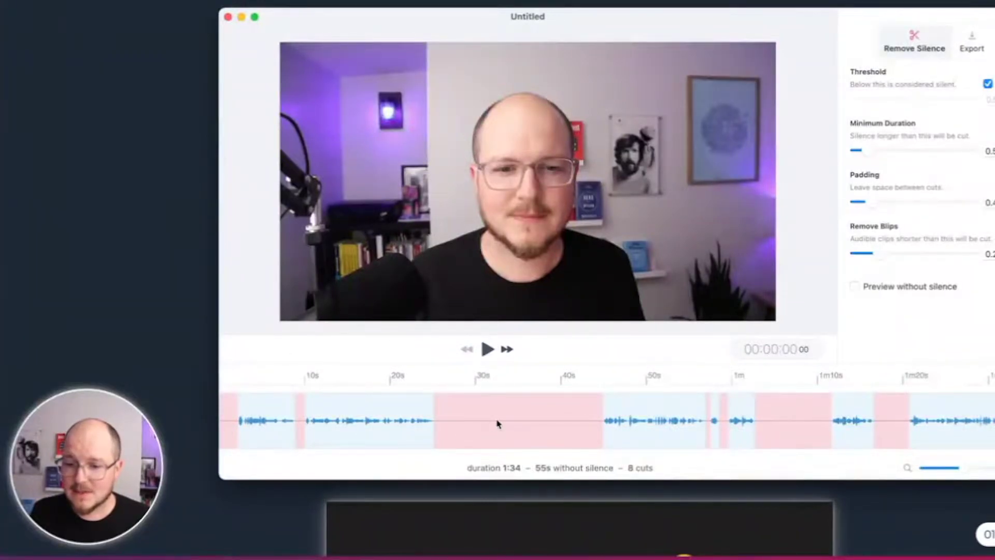
pyautogui.hscroll(2, 800, 429)
pyautogui.hscroll(-2, 793, 429)
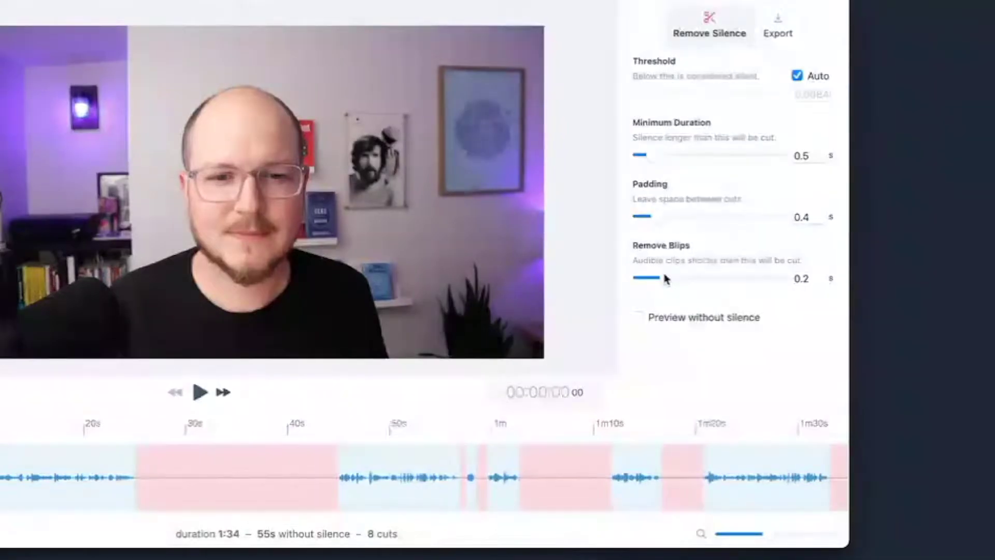
pyautogui.moveTo(666, 278); pyautogui.dragTo(793, 281)
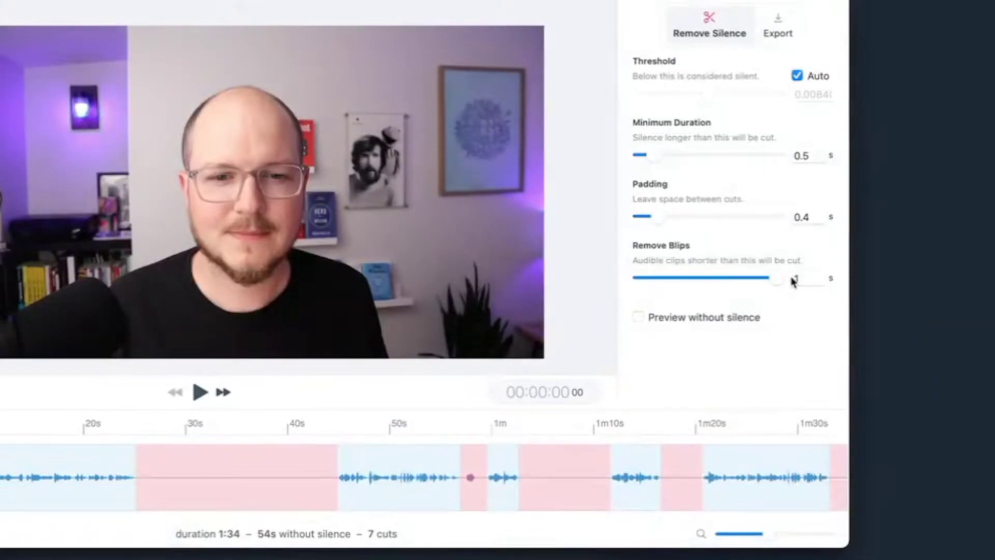
pyautogui.doubleClick(802, 278)
pyautogui.write('0.2')
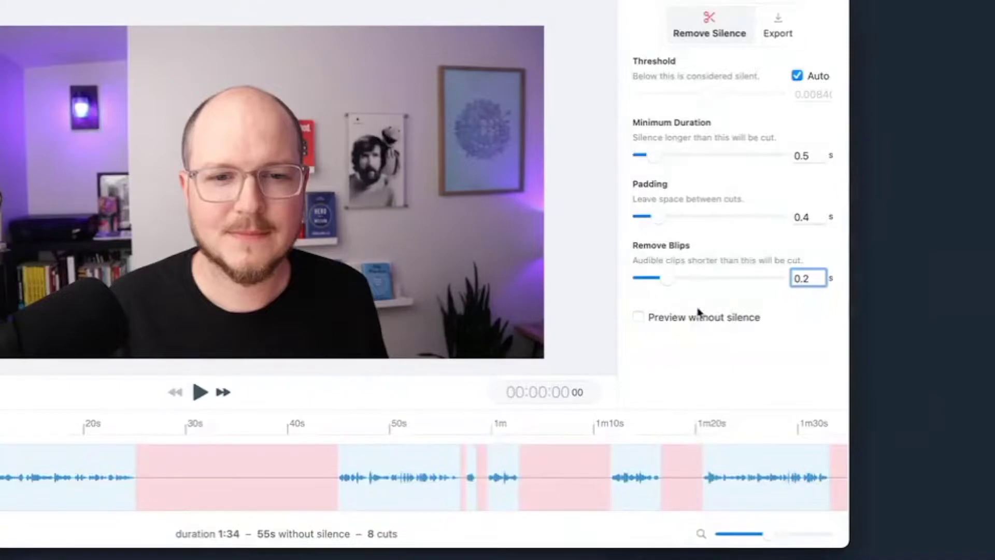
pyautogui.click(700, 311)
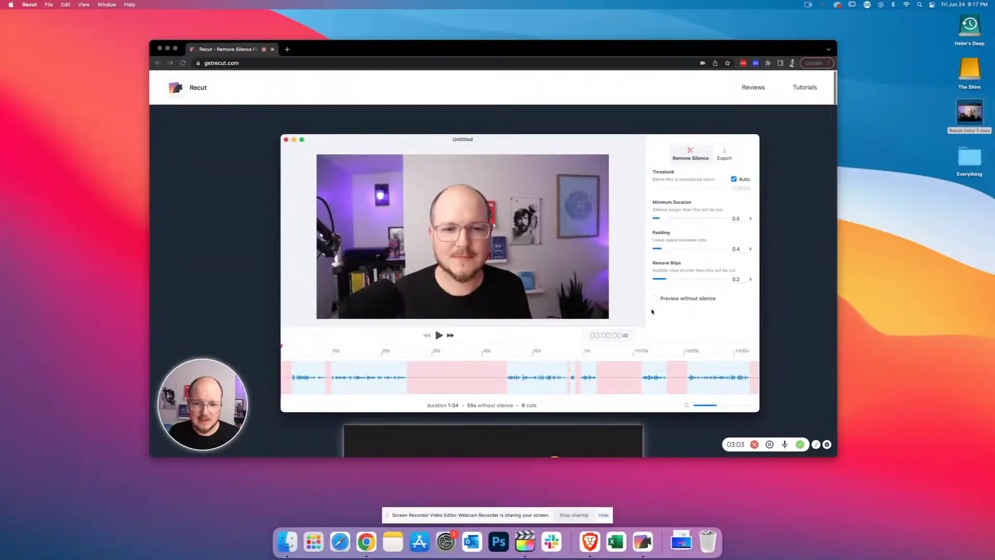
# - Play the video with Preview without silence enabled, then show the Export options
pyautogui.click(656, 298)
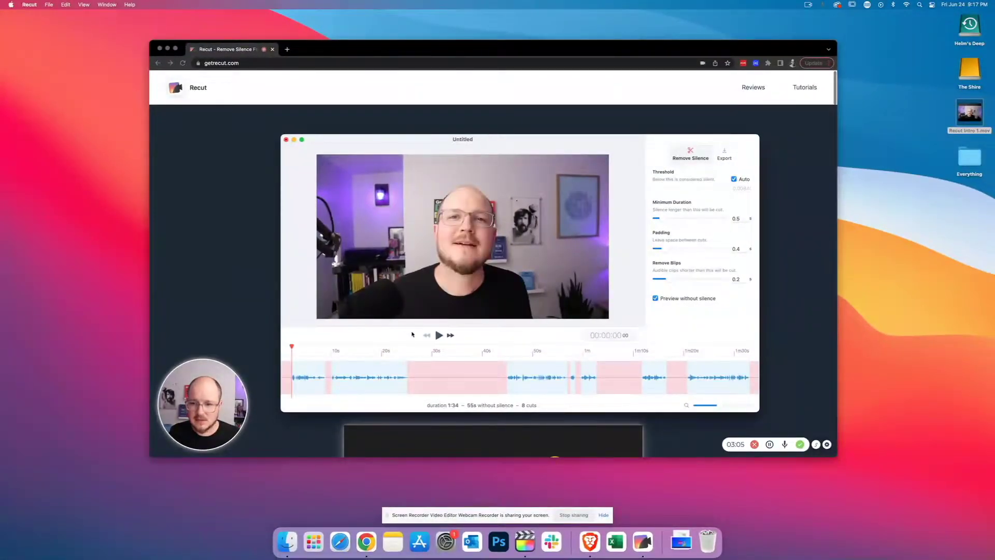
pyautogui.click(439, 335)
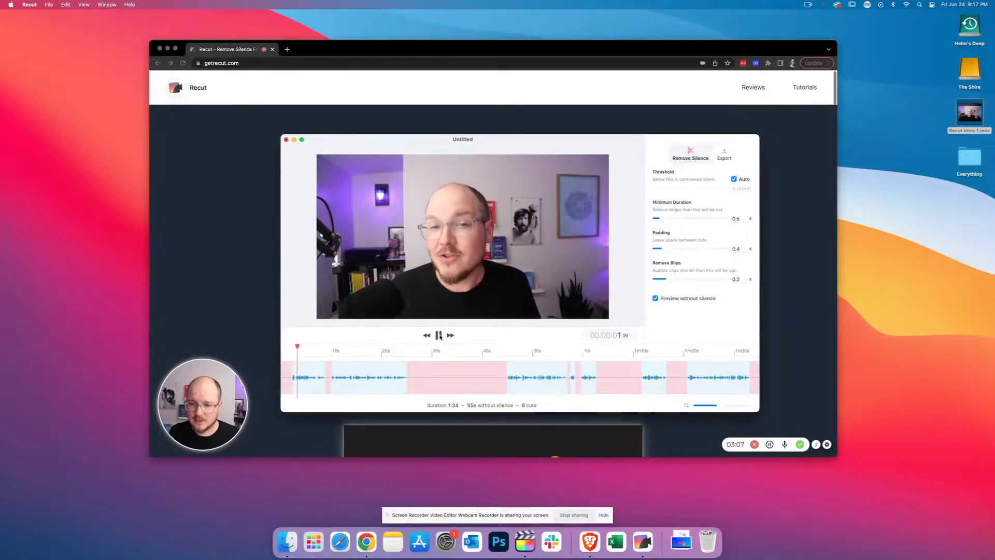
pyautogui.click(722, 155)
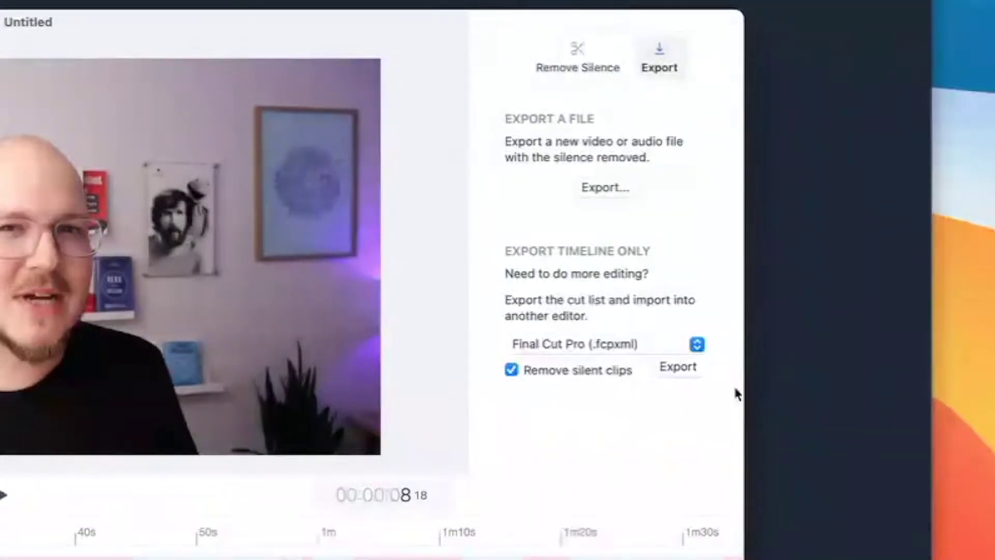
pyautogui.click(552, 350)
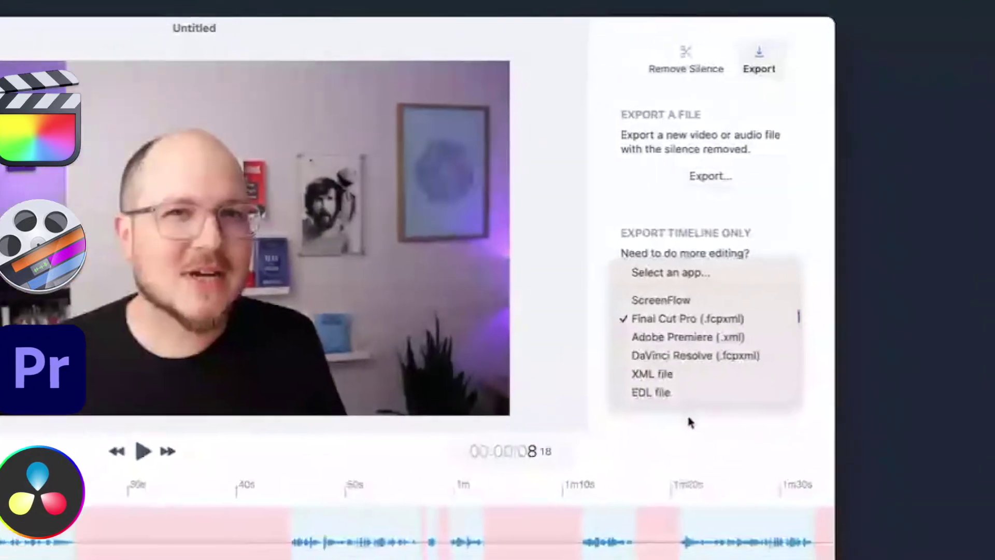
pyautogui.click(580, 464)
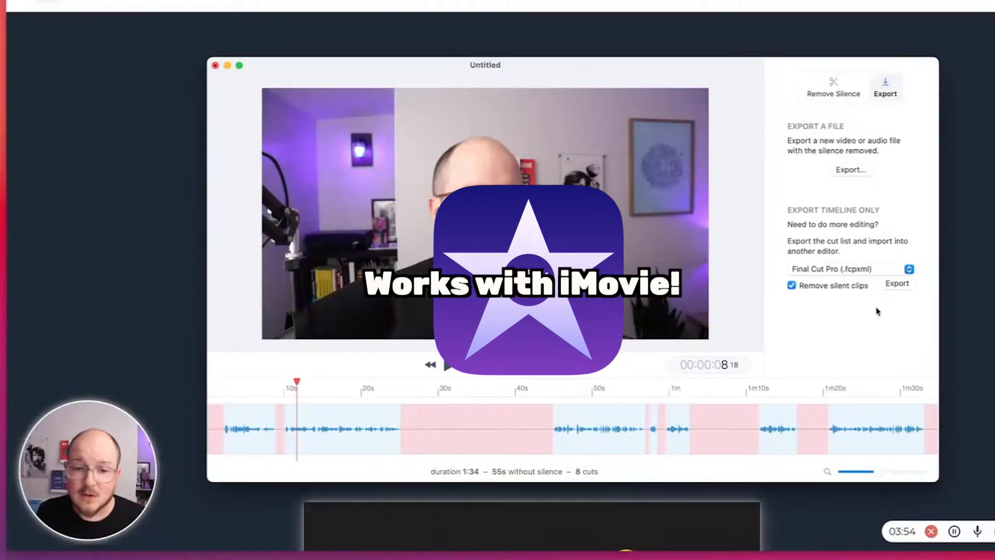
# - Export the timeline as Recut Intro 1.fcpxml to the Desktop and open the file
pyautogui.click(897, 284)
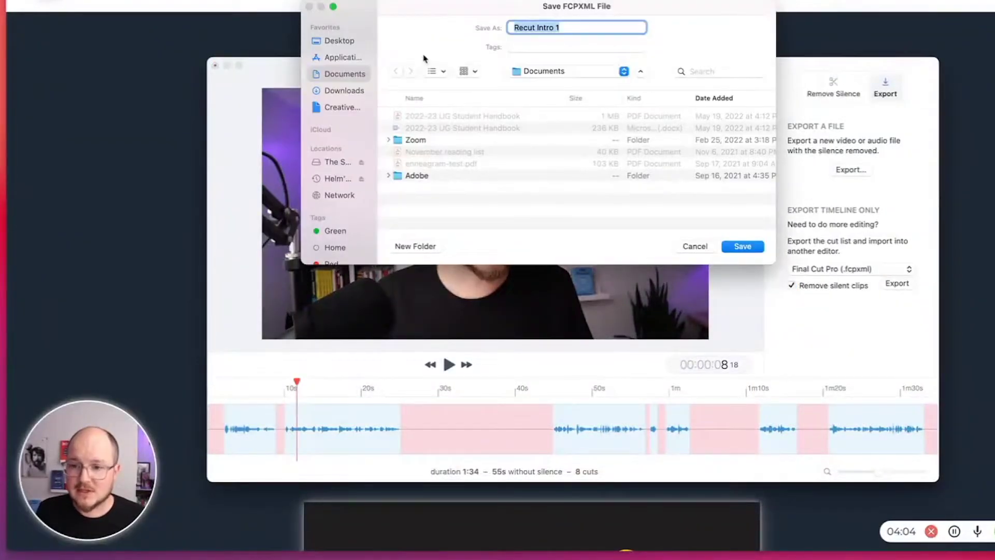
pyautogui.press('super+shift+d')
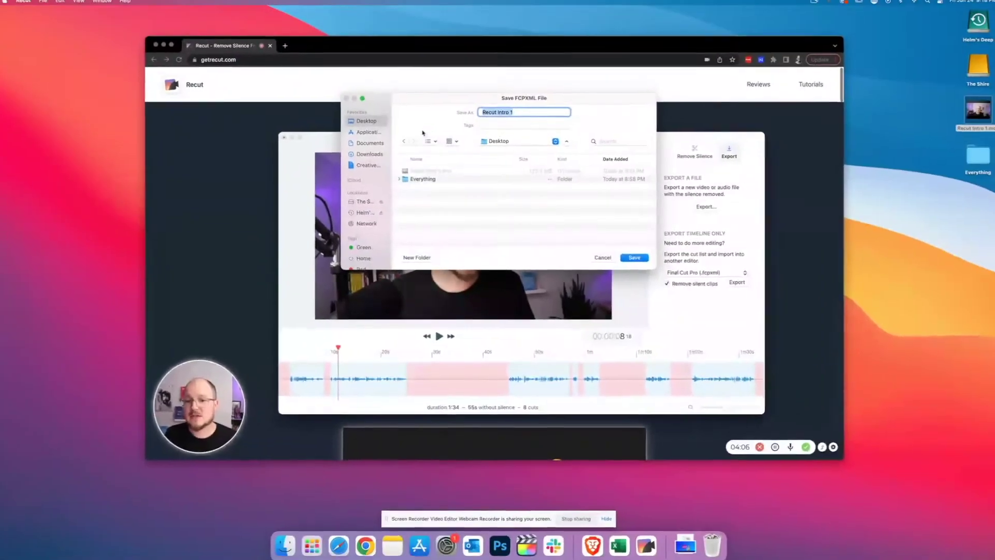
pyautogui.press('Return')
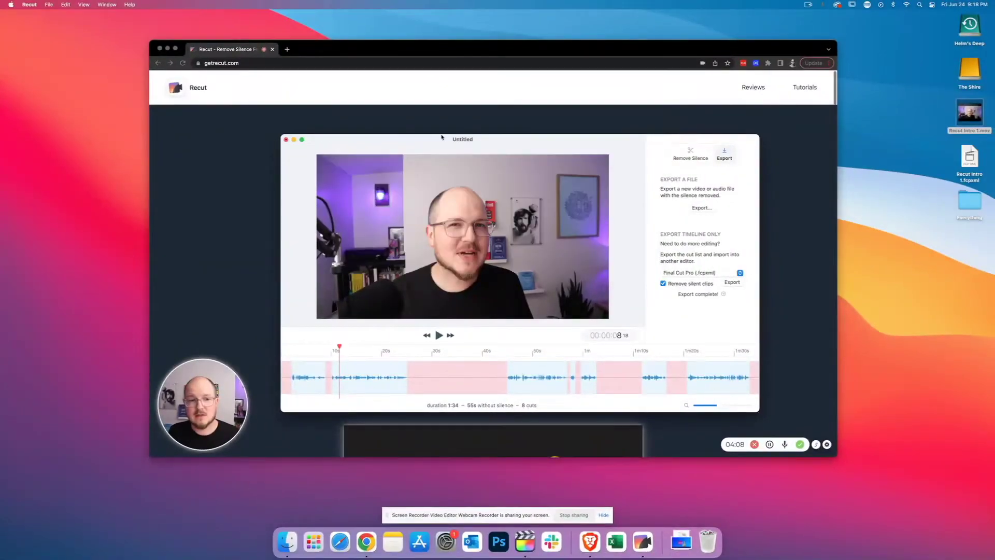
pyautogui.click(970, 158)
pyautogui.doubleClick(973, 164)
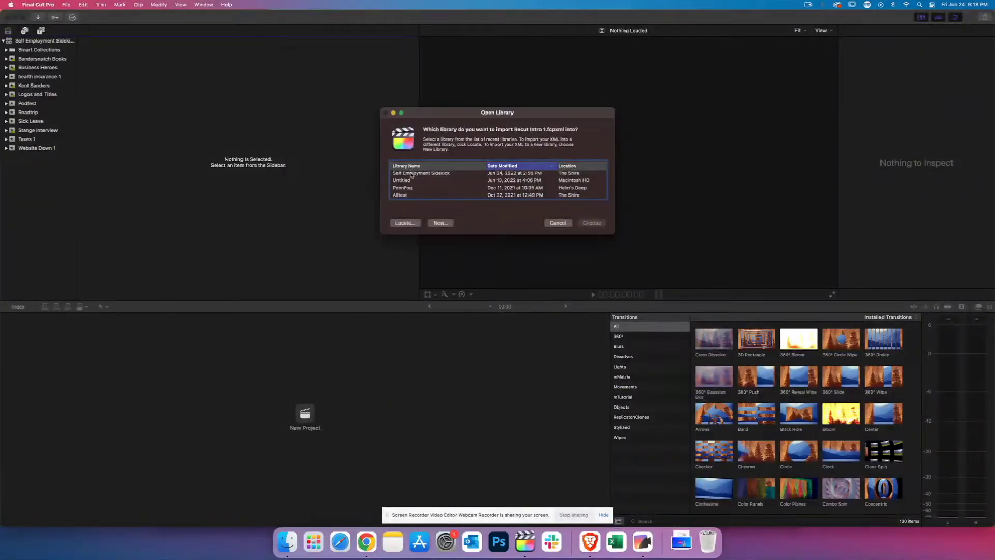
# - Open the Recut Intro 1 project in a library and return the playhead to the timeline start
pyautogui.doubleClick(411, 174)
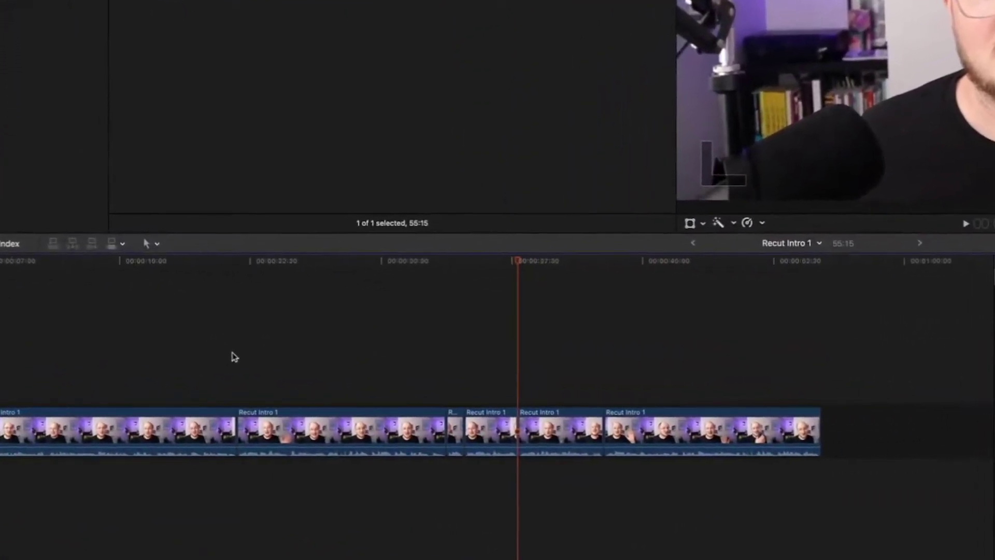
pyautogui.click(74, 424)
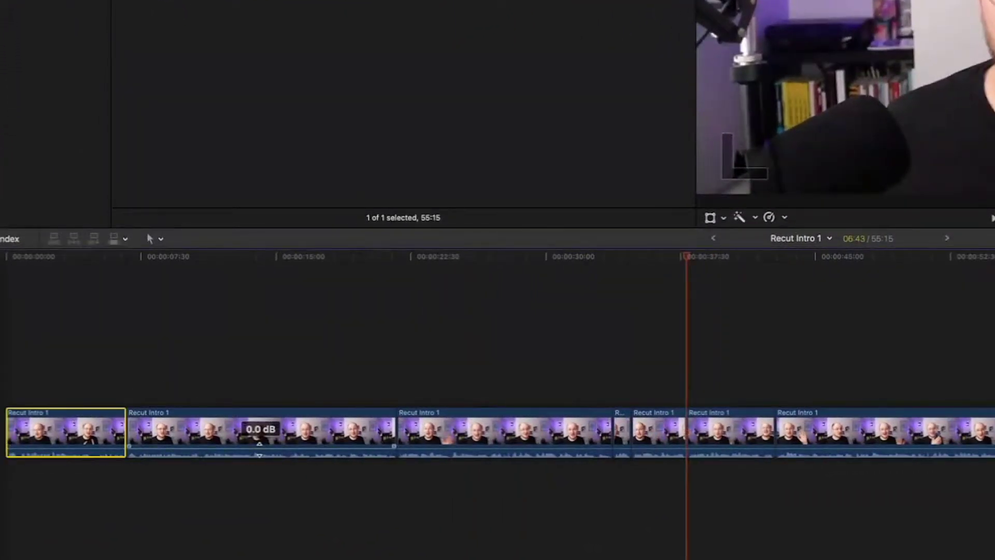
pyautogui.click(9, 256)
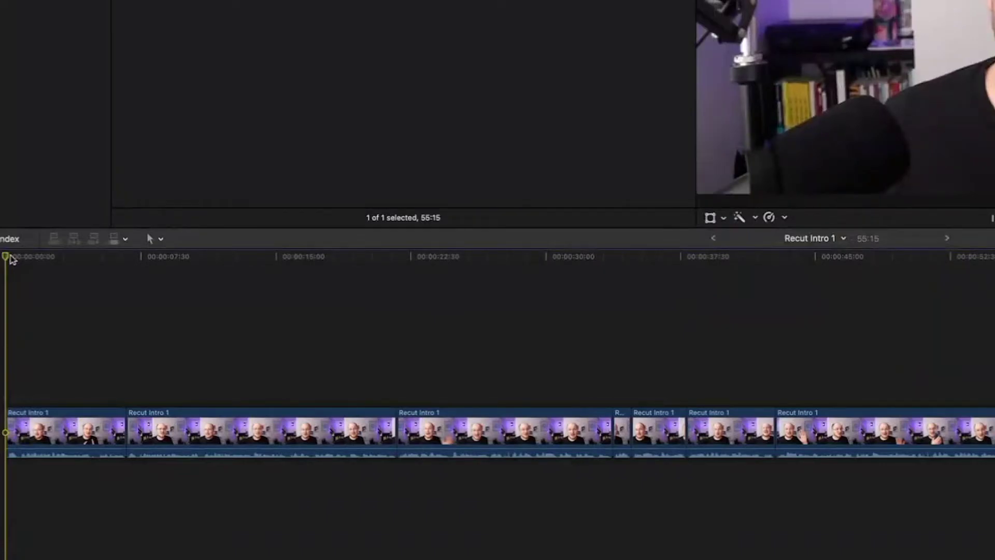
# - Delete the first several unwanted clips from the start of the timeline
pyautogui.click(75, 427)
pyautogui.press('Delete')
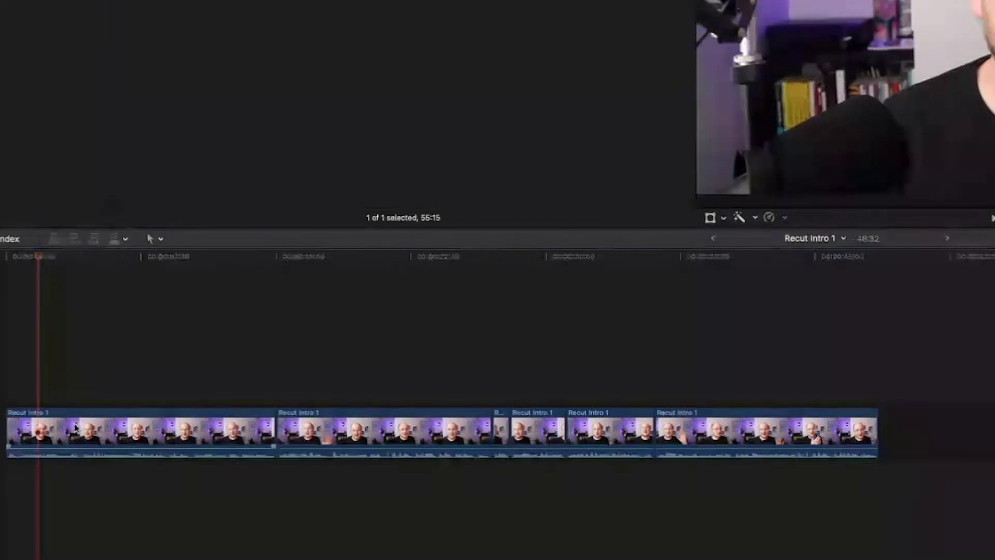
pyautogui.moveTo(364, 397); pyautogui.dragTo(499, 447)
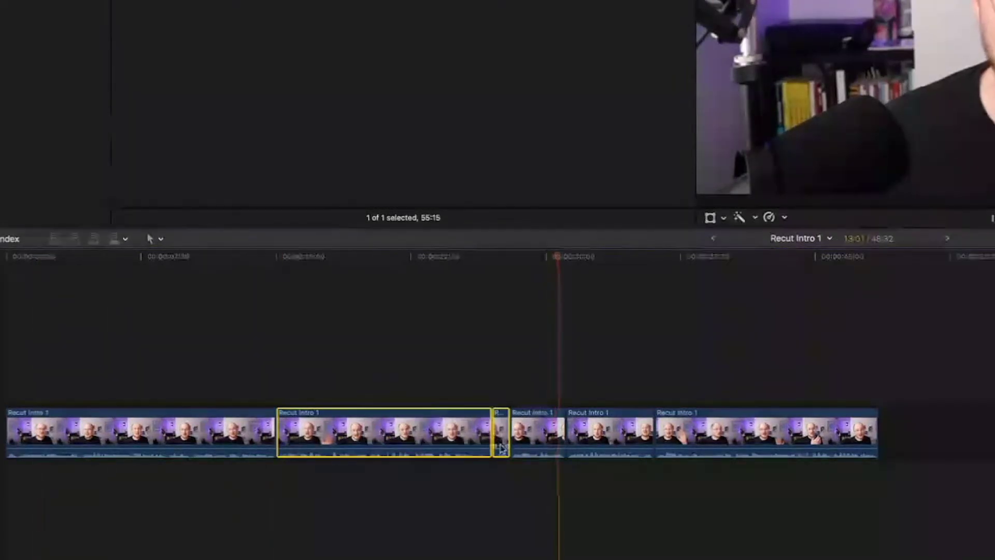
pyautogui.press('Delete')
pyautogui.click(311, 436)
pyautogui.press('Delete')
pyautogui.click(311, 435)
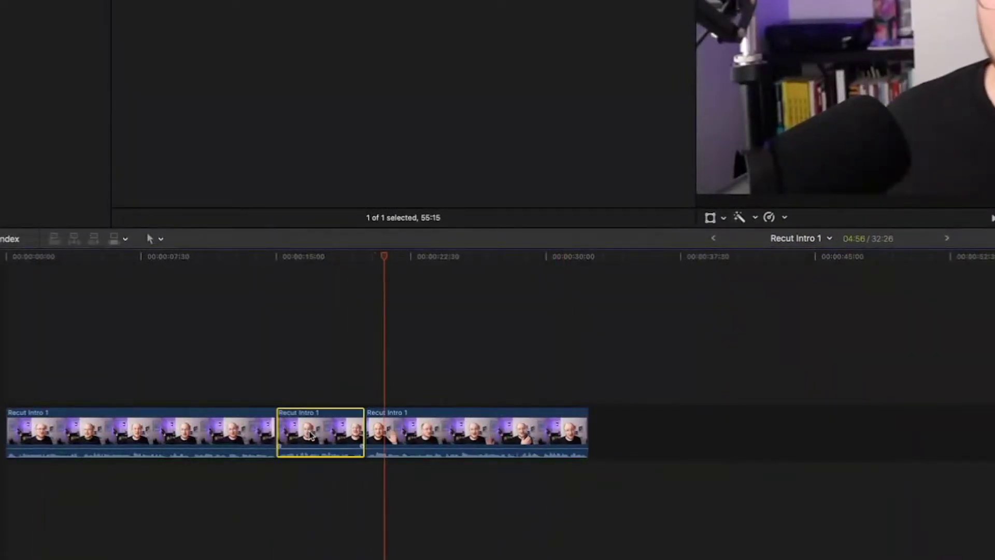
pyautogui.press('Delete')
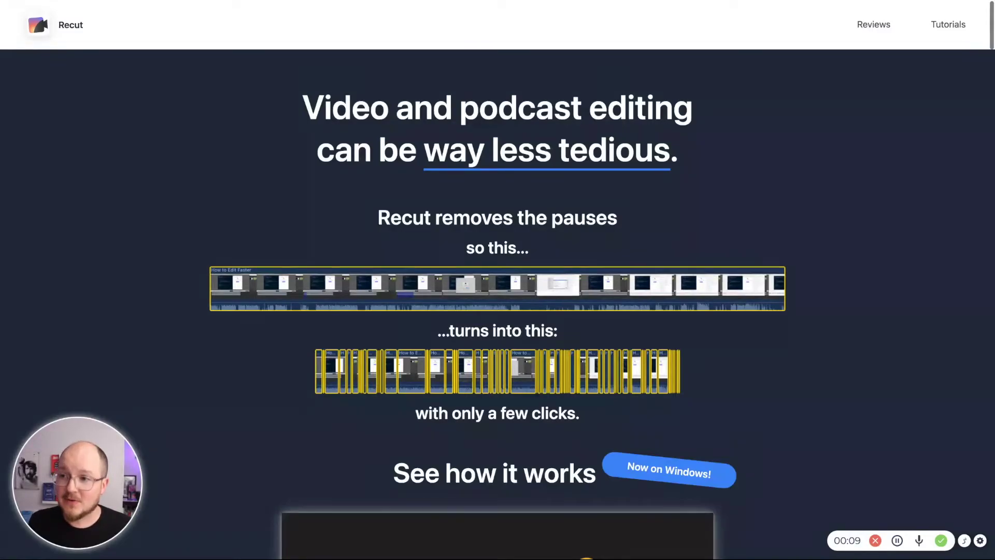
# - Scroll the getrecut.com page down to the $99 pricing and Download Free Trial buttons
pyautogui.scroll(-10, 858, 296)
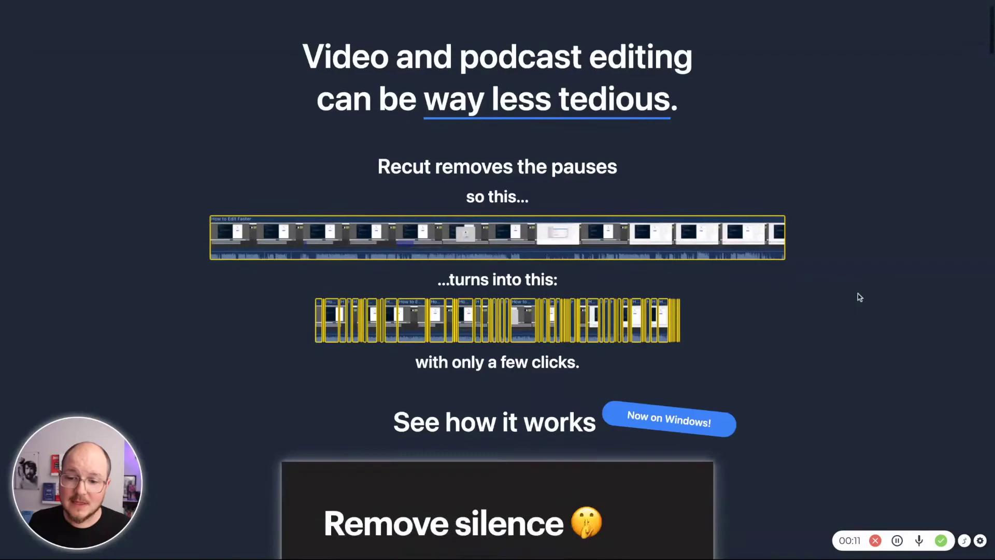
pyautogui.scroll(-2, 804, 278)
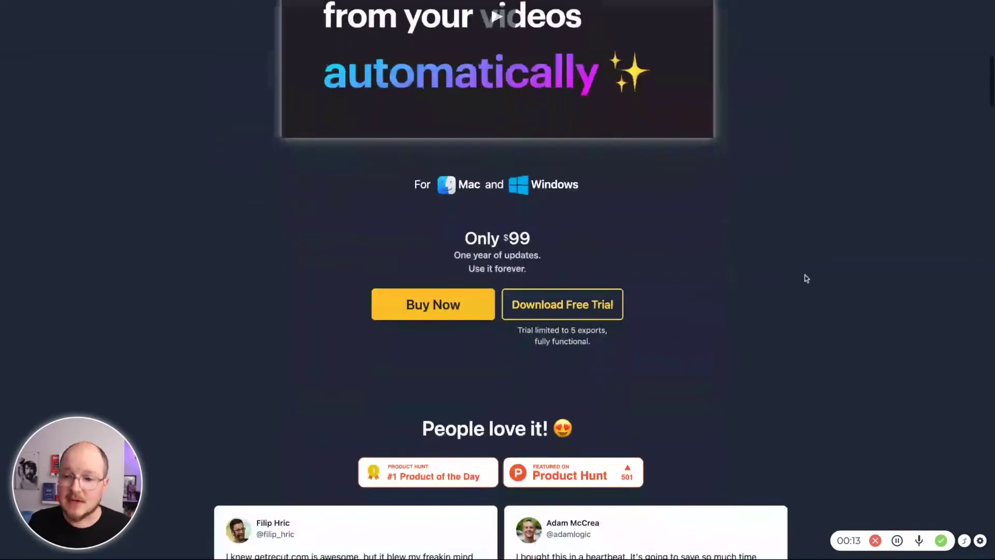